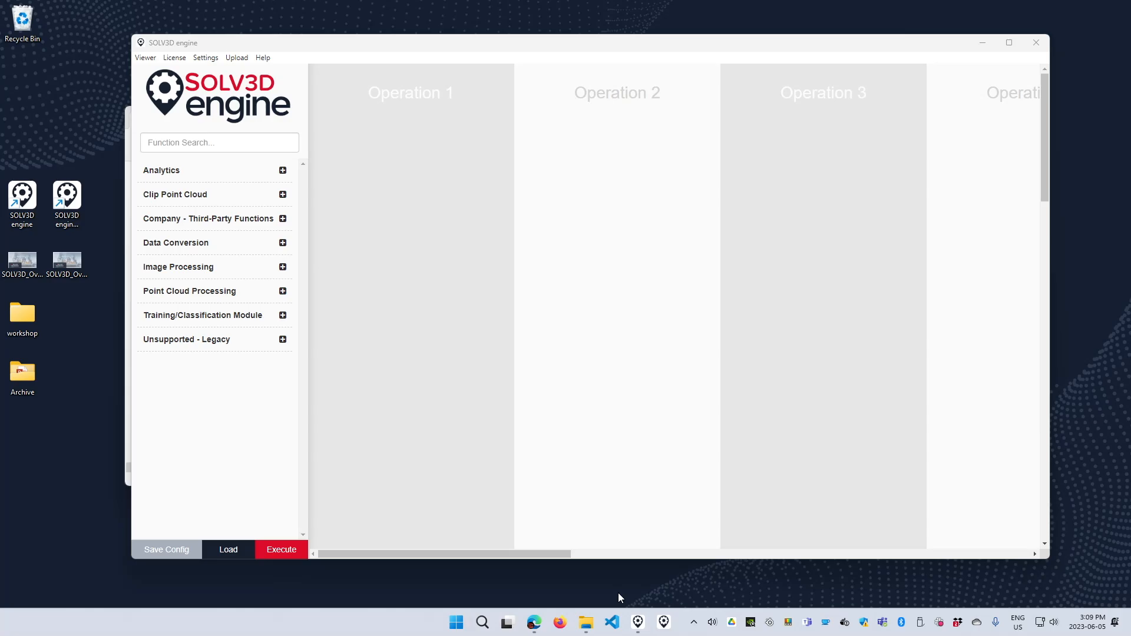
Switch to File Explorer and compare the image file names in the run1 and run2 folders inside D:\data\rename
left_click(586, 623)
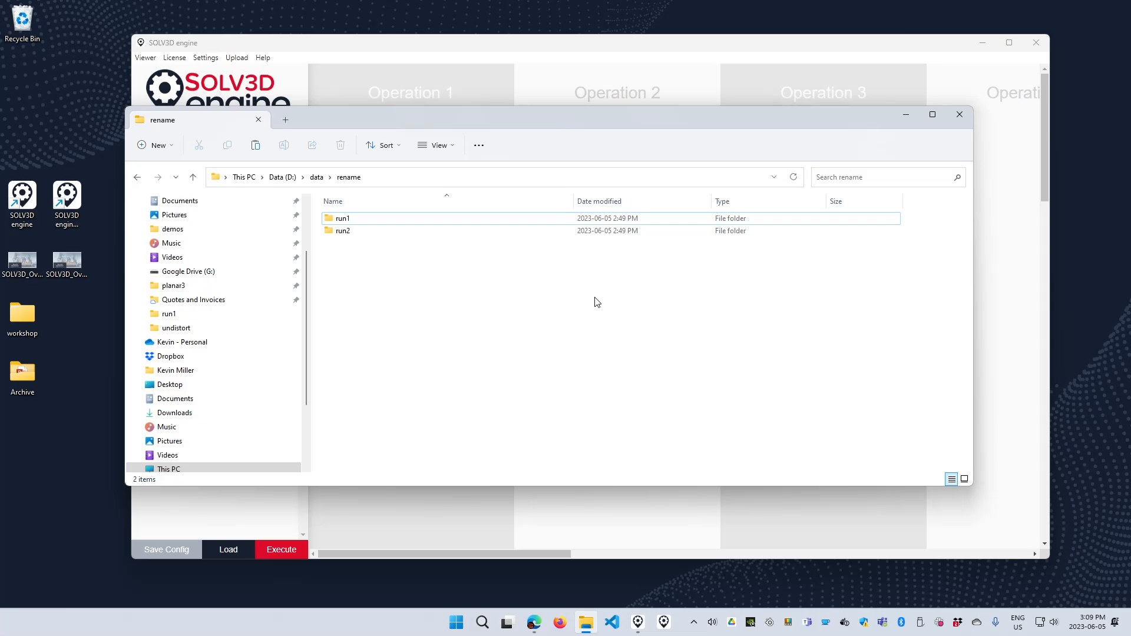
double_click(361, 222)
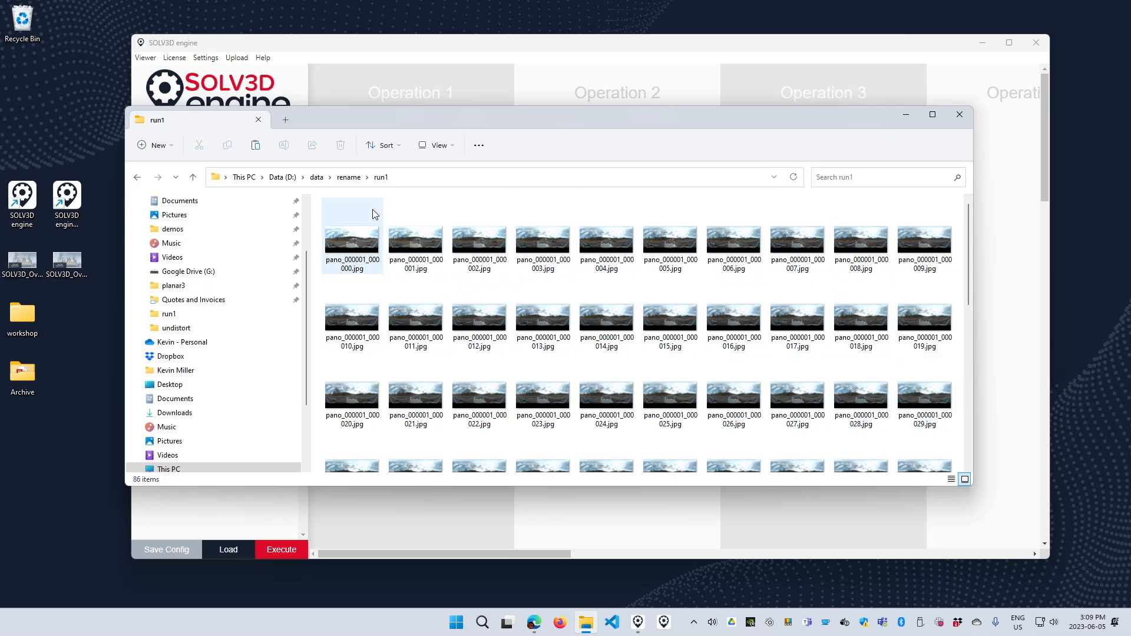
left_click(349, 176)
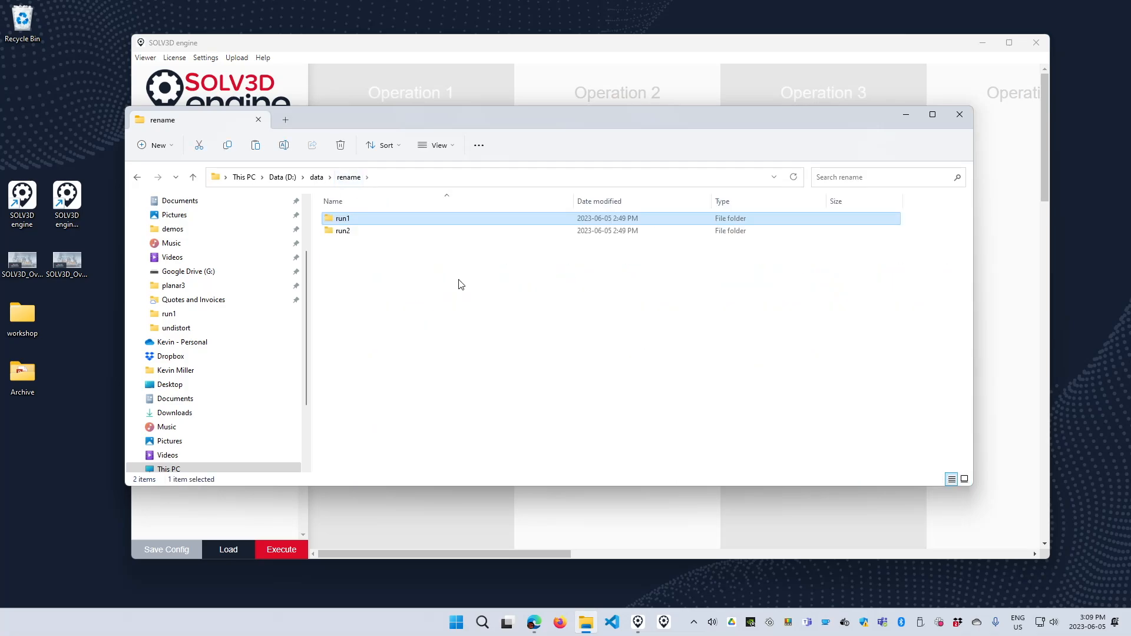
double_click(343, 233)
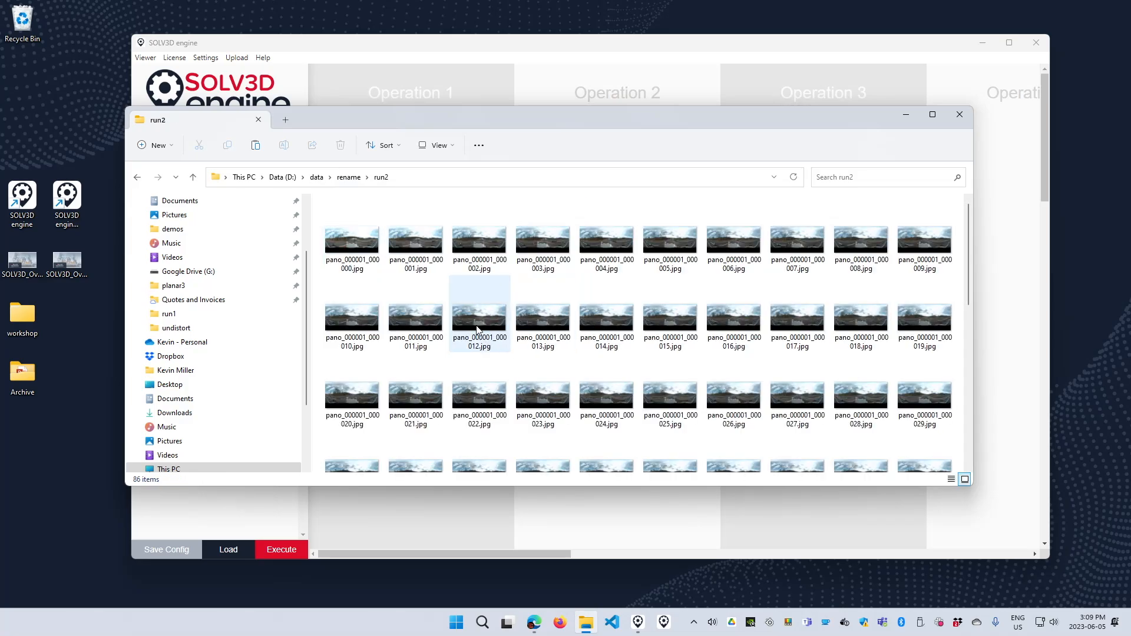
scroll(973, 321, "down", 3)
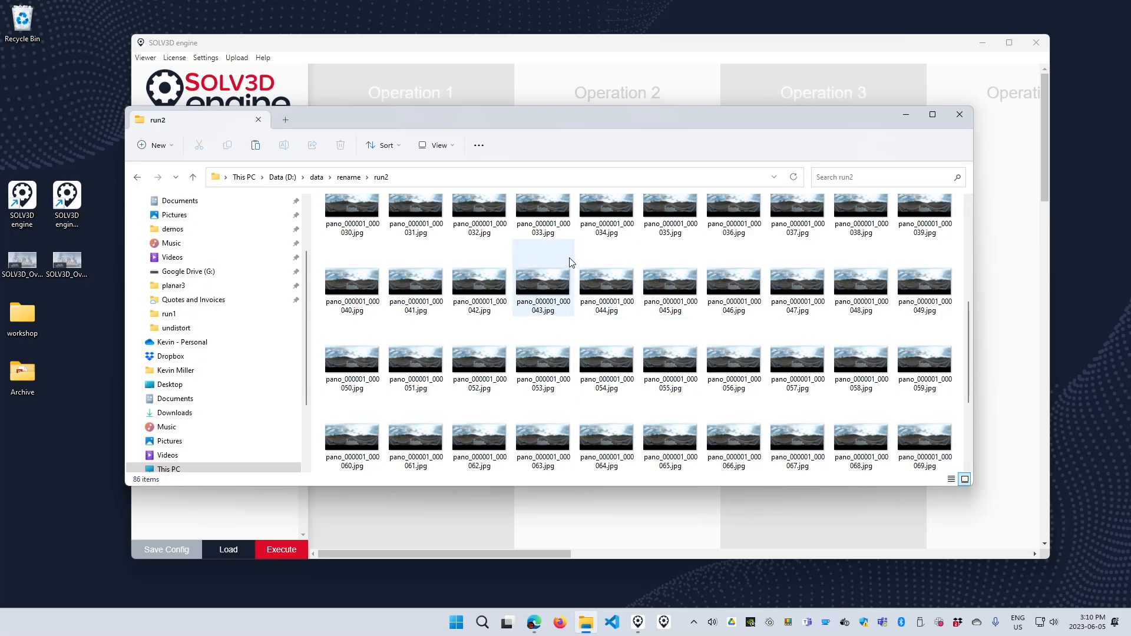
Open run1.csv from the run1 folder in Excel, widen the Filename column to read the image names, and close without saving
left_click(349, 178)
double_click(352, 216)
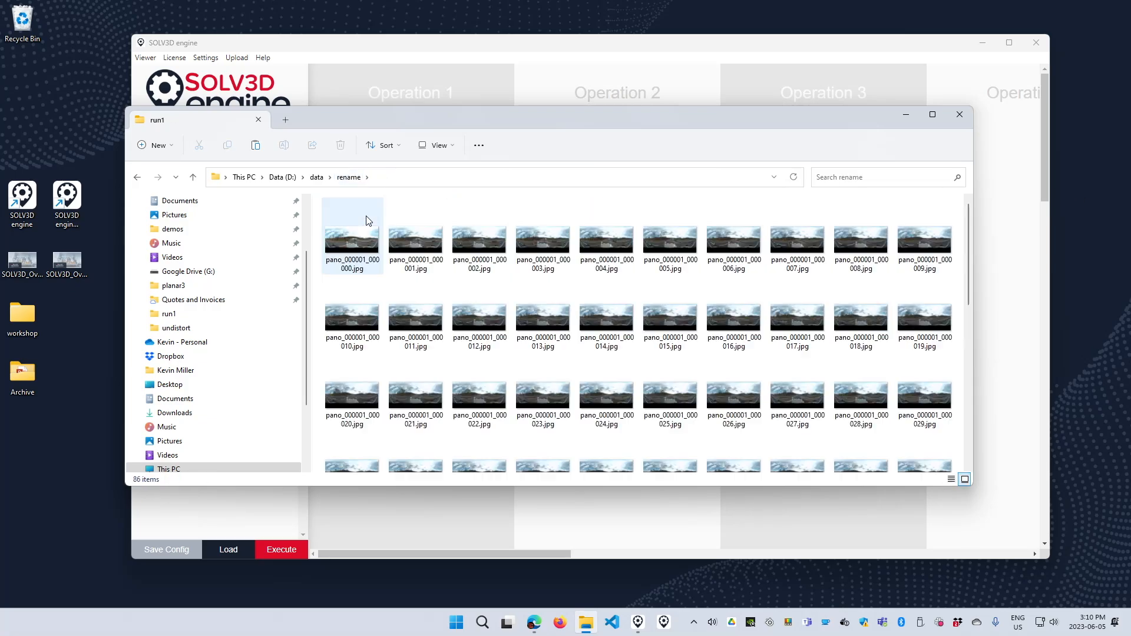
scroll(970, 236, "down", 6)
left_click(663, 433)
double_click(663, 433)
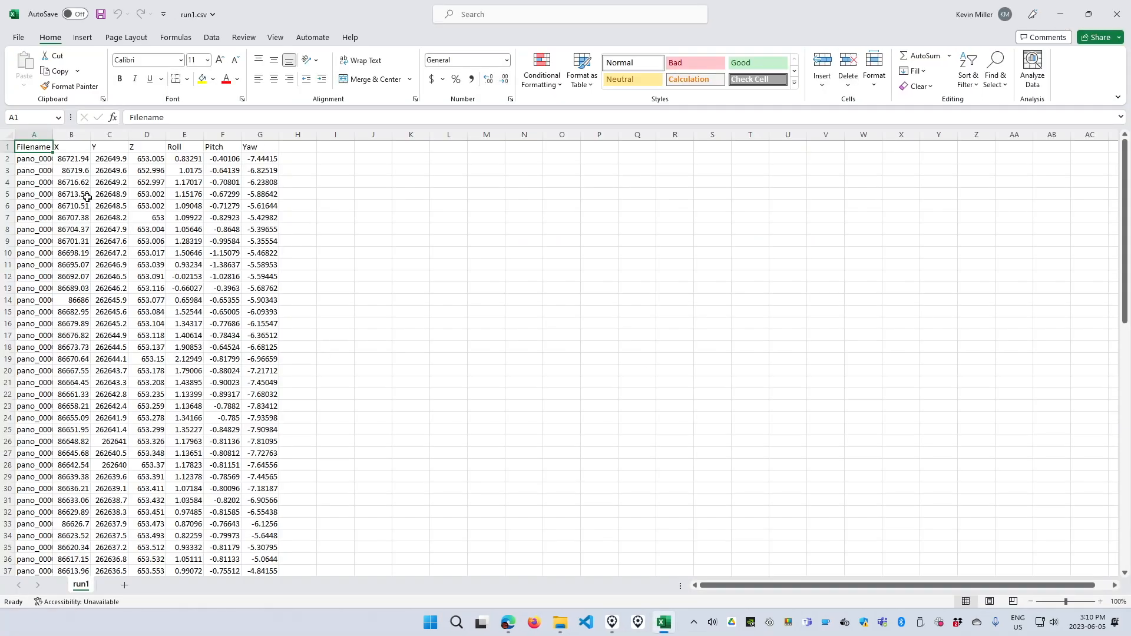
double_click(53, 134)
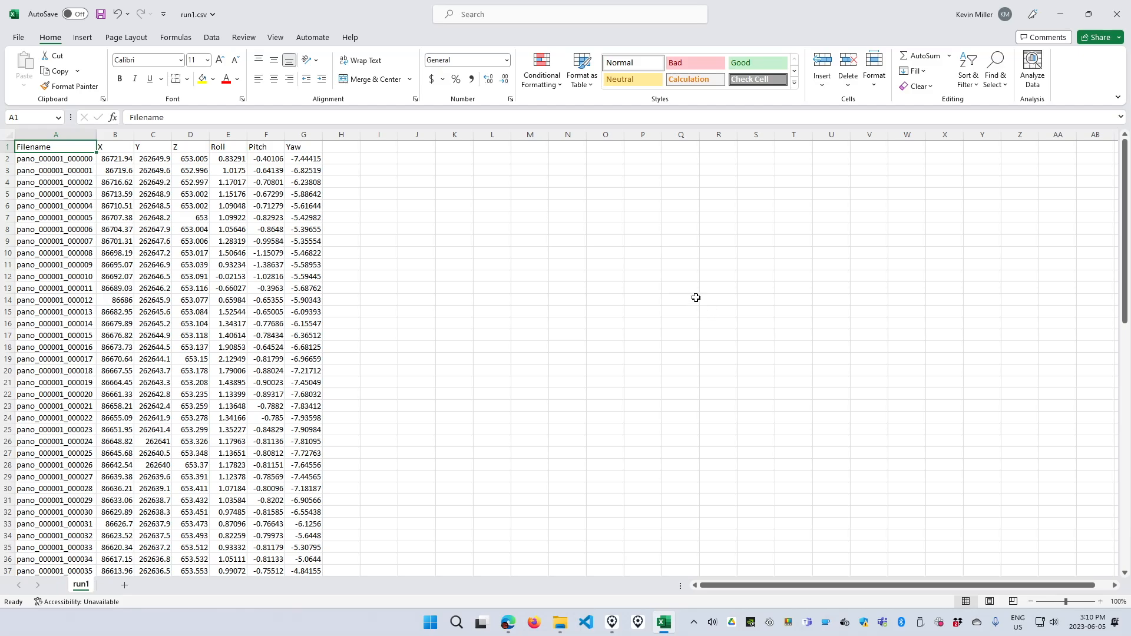
left_click(1116, 18)
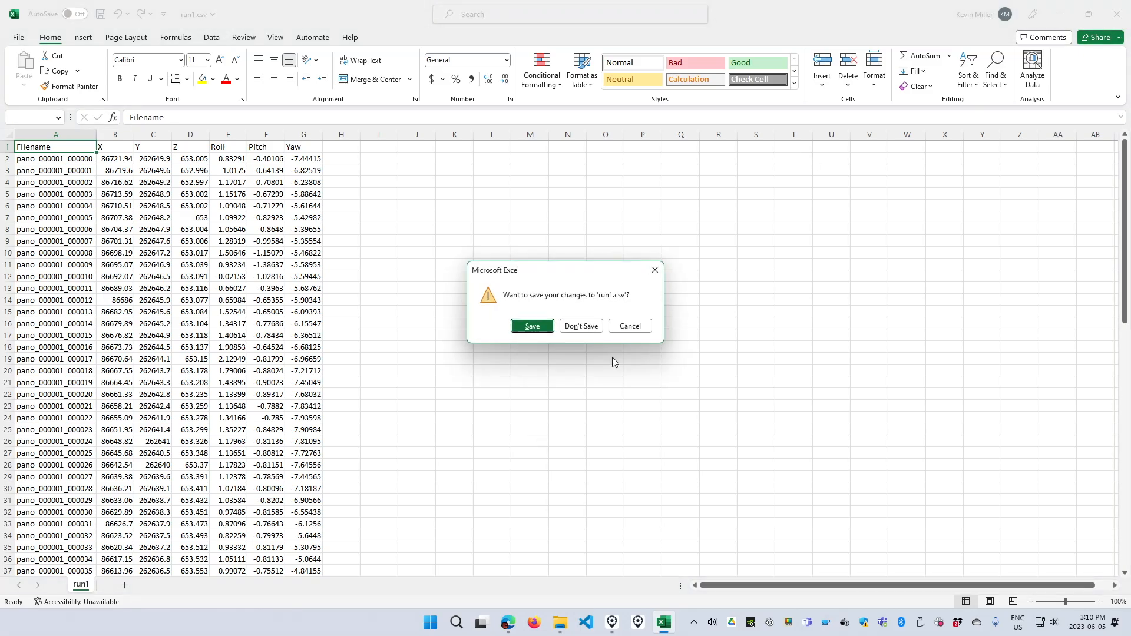
left_click(592, 326)
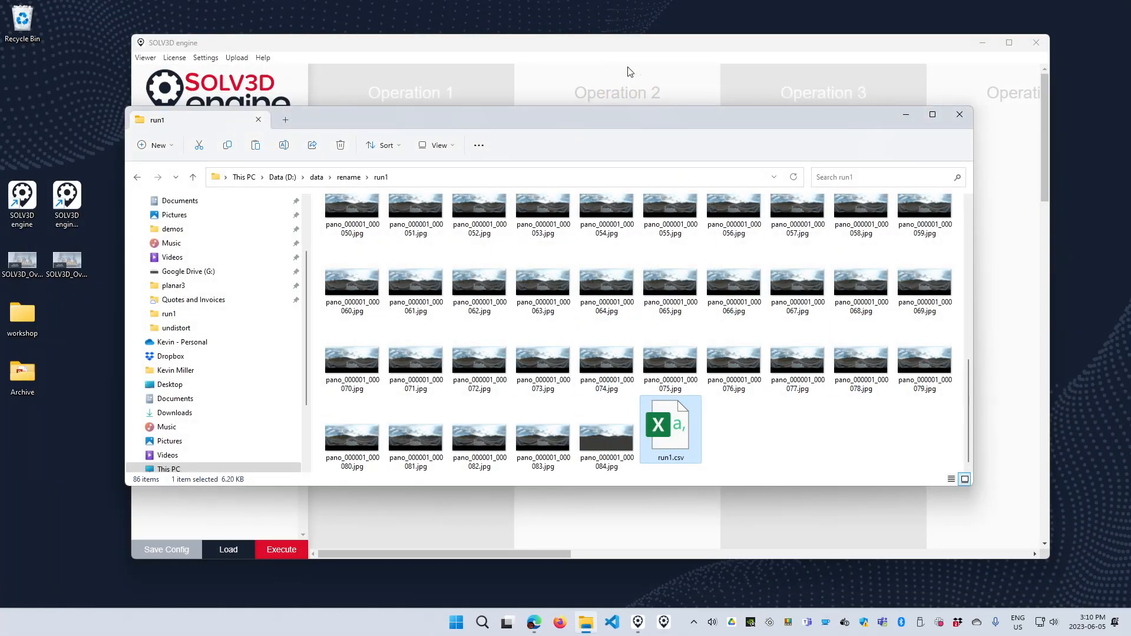
Switch to SOLV3D engine, search the functions for "rename", and add Rename Images in SOLV3D CSV as Operation 1
left_click(616, 47)
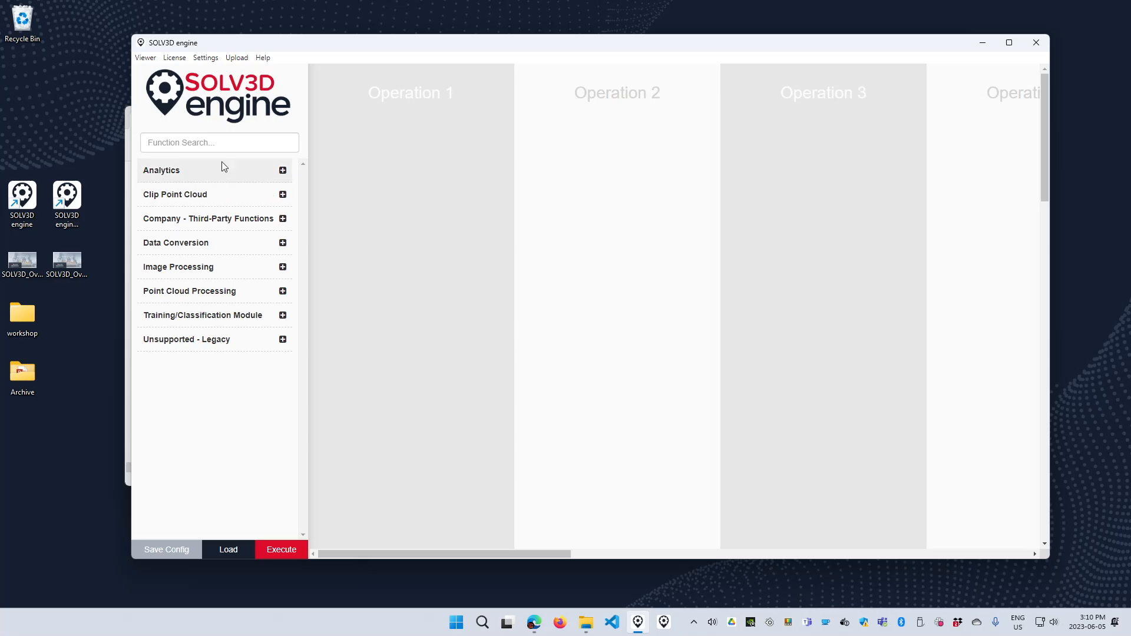
left_click(211, 142)
type("rename")
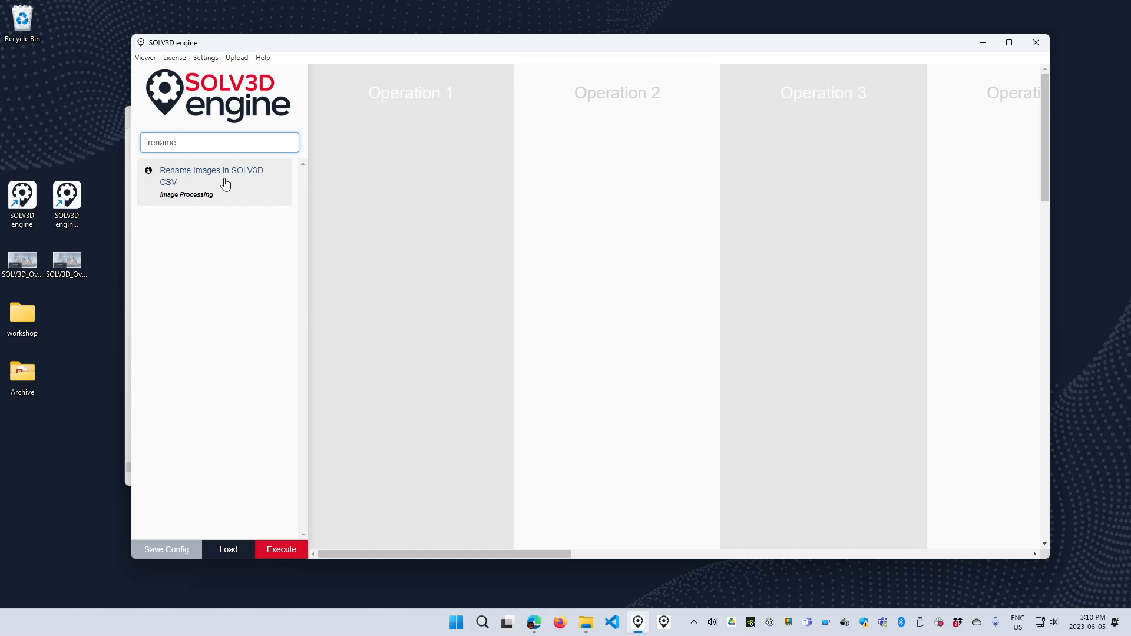
left_click(226, 184)
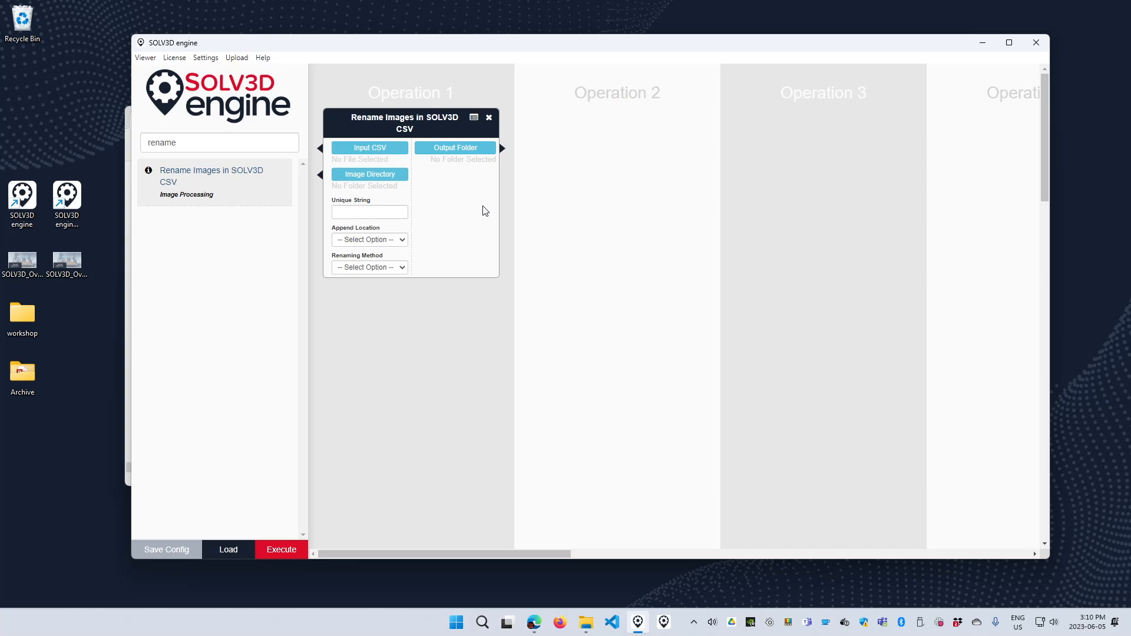
Review run1.csv from the run1 folder in Excel once more, close it, and return to SOLV3D engine
left_click(592, 623)
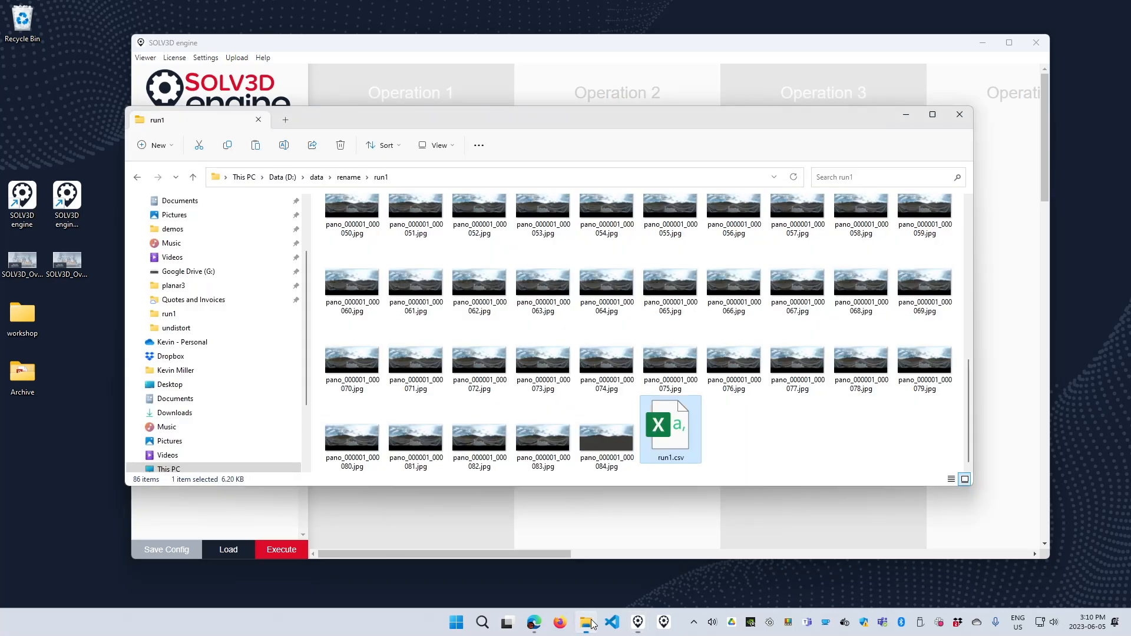
double_click(693, 429)
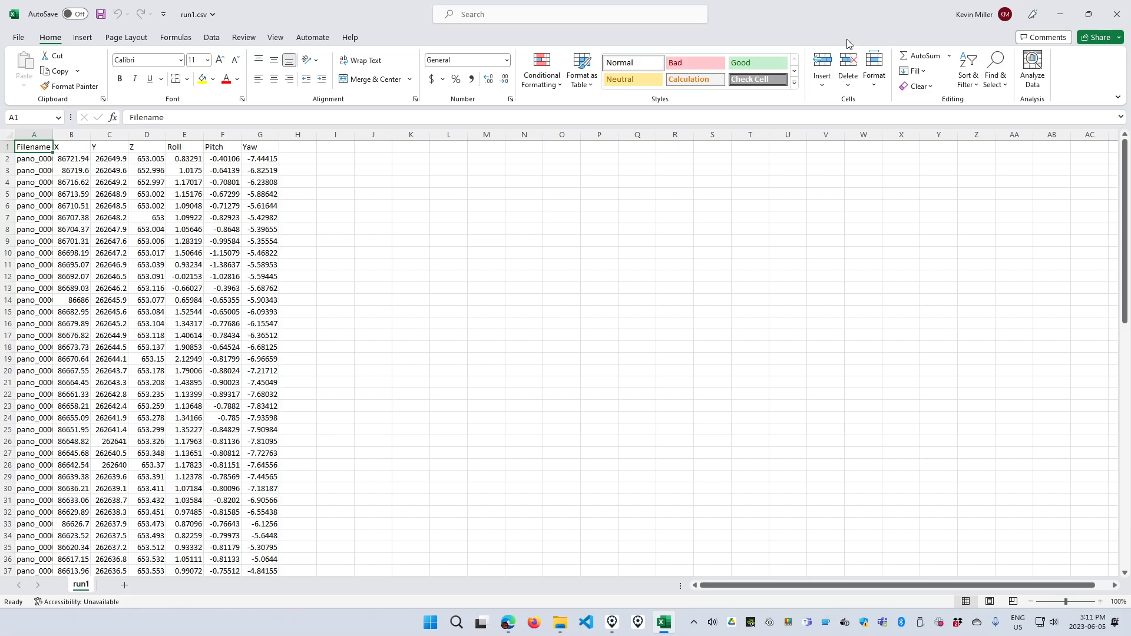
left_click(1111, 10)
key("alt+Tab")
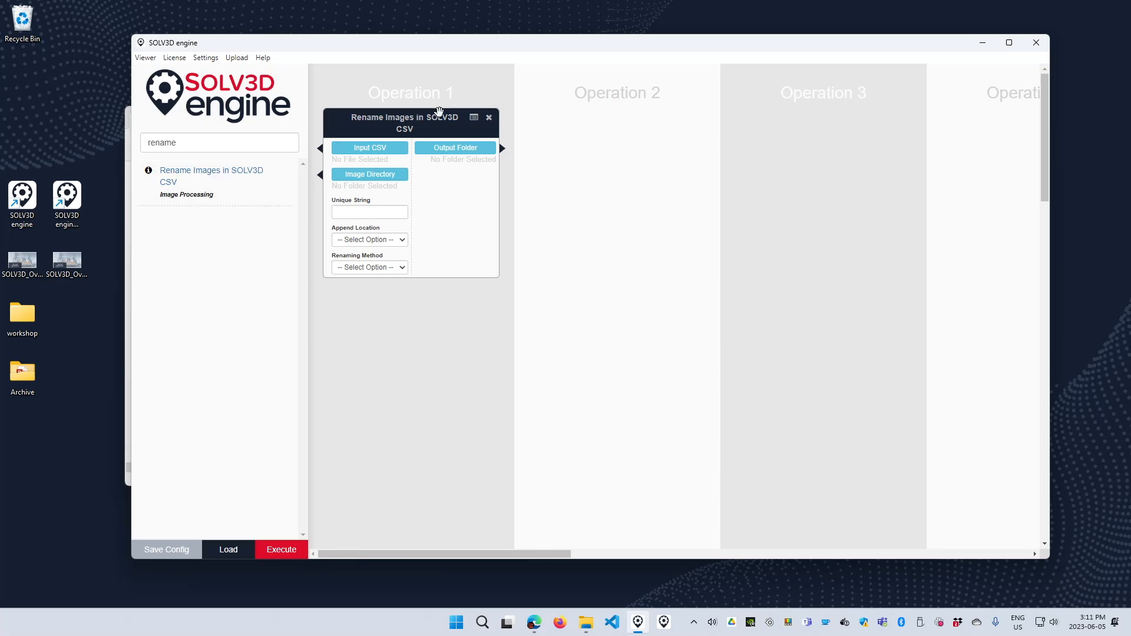
Set the operation's input CSV to D:\data\rename\run1\run1.csv and its image directory to D:\data\rename\run1
left_click(383, 147)
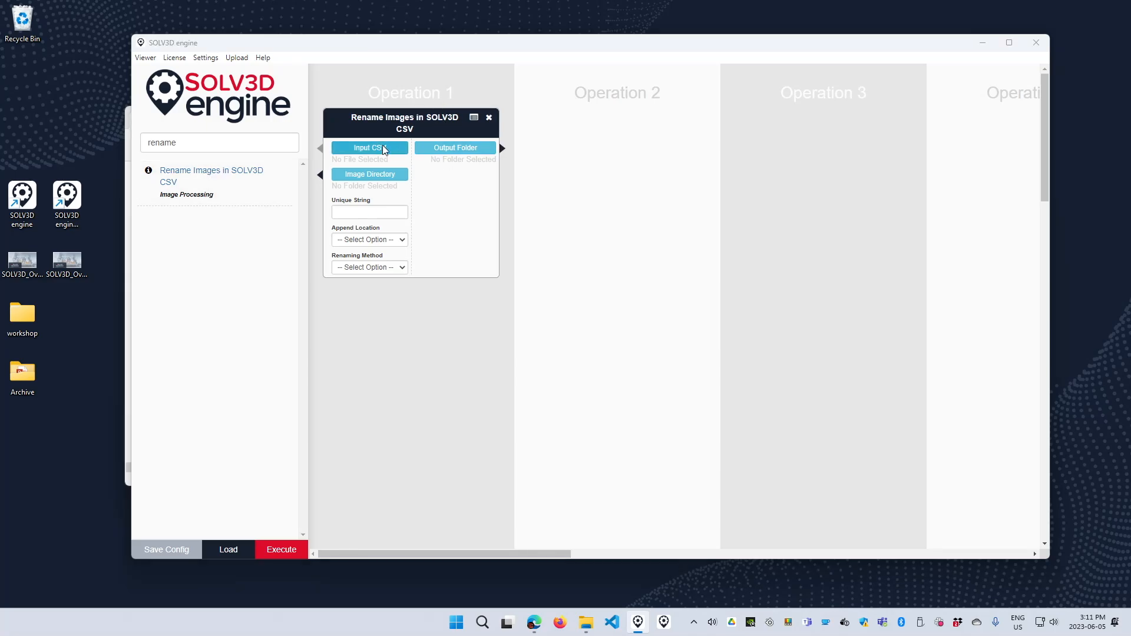
left_click(372, 86)
type("d:\\data\\")
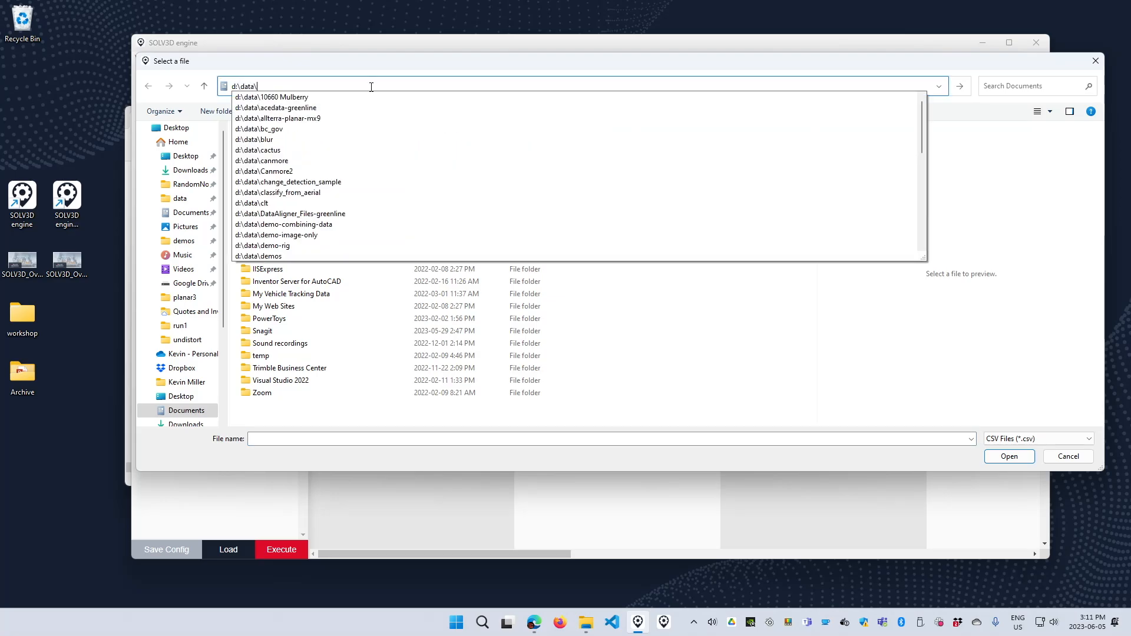
type("rename")
key("Return")
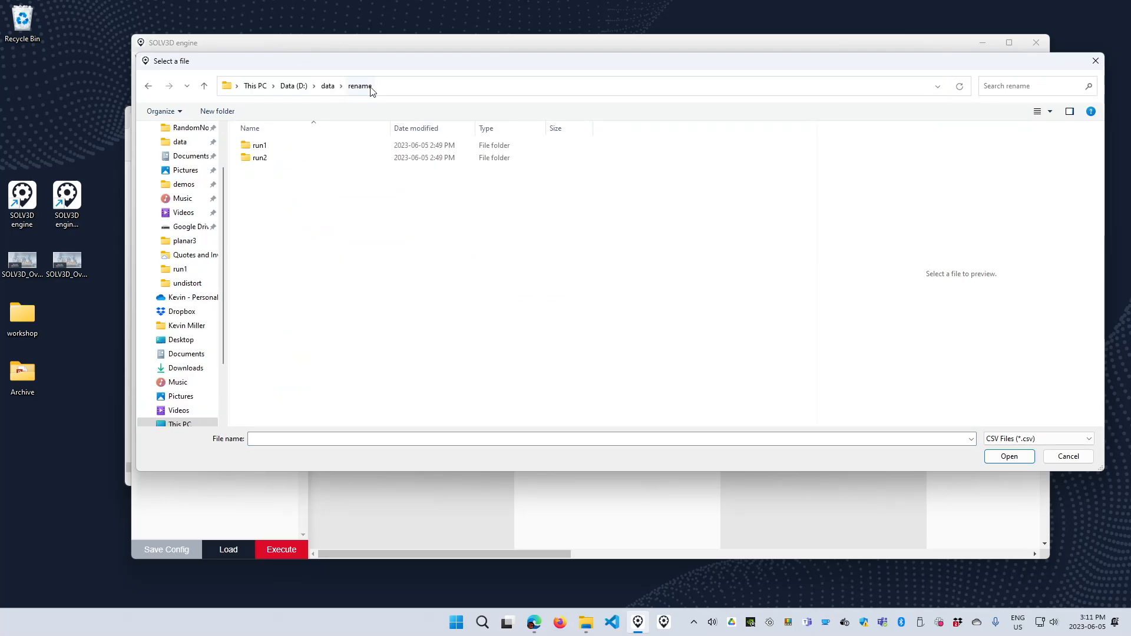
double_click(272, 147)
left_click(272, 147)
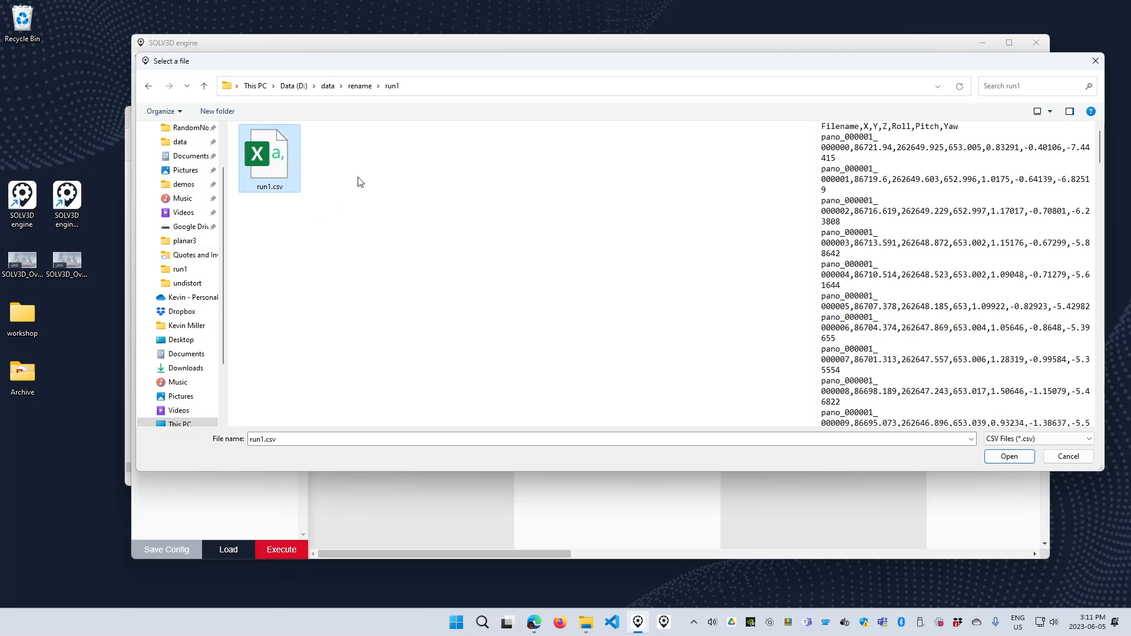
left_click(1020, 461)
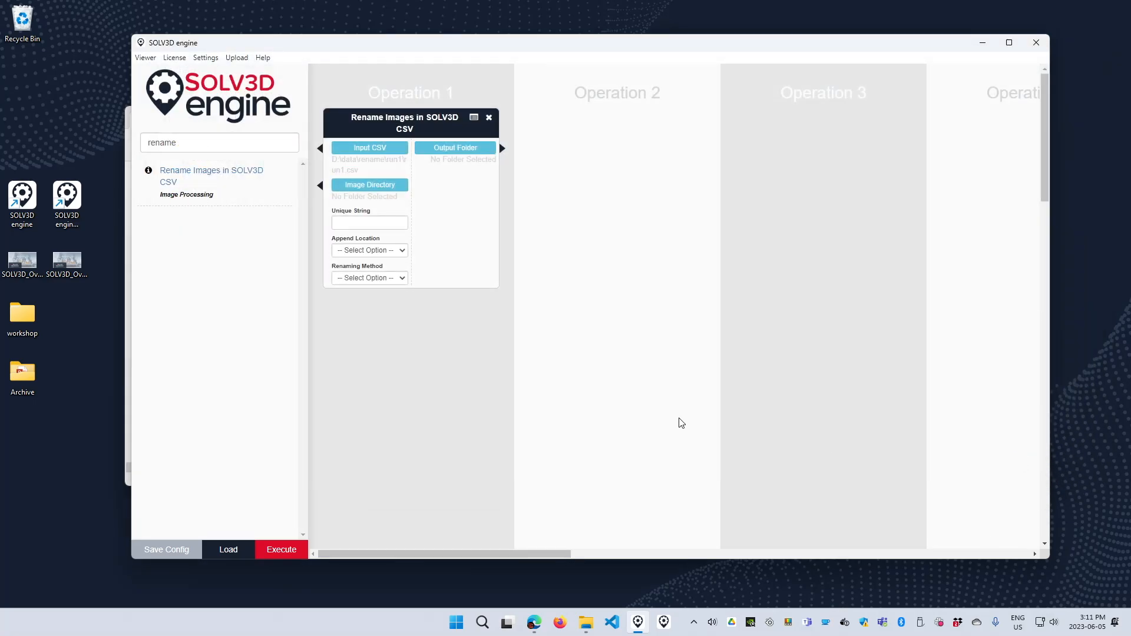
left_click(377, 185)
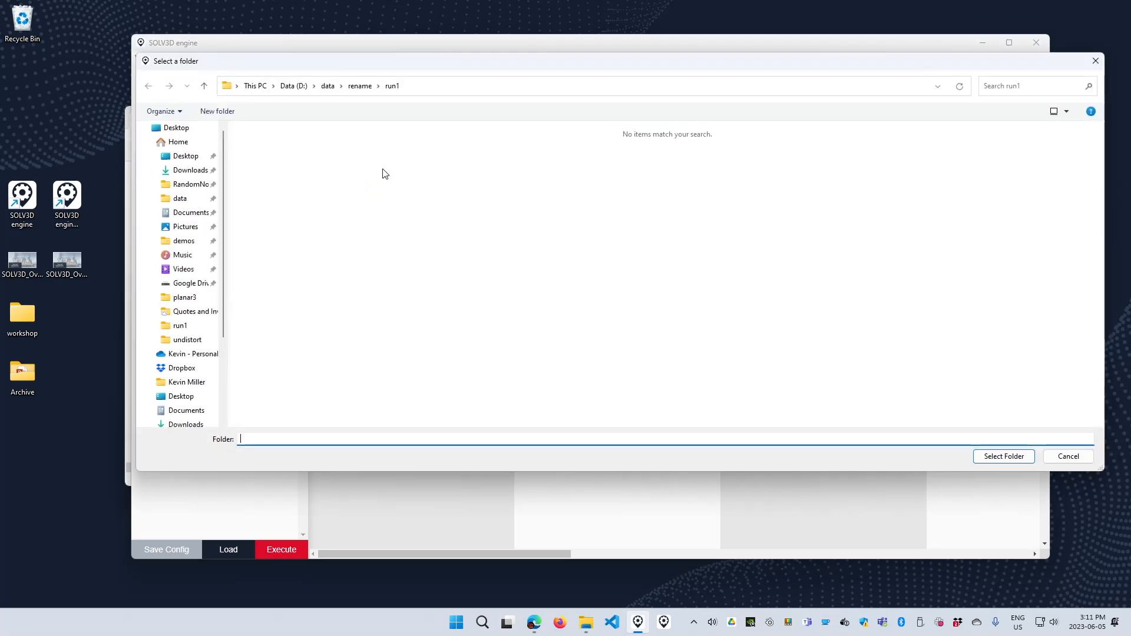
left_click(1003, 457)
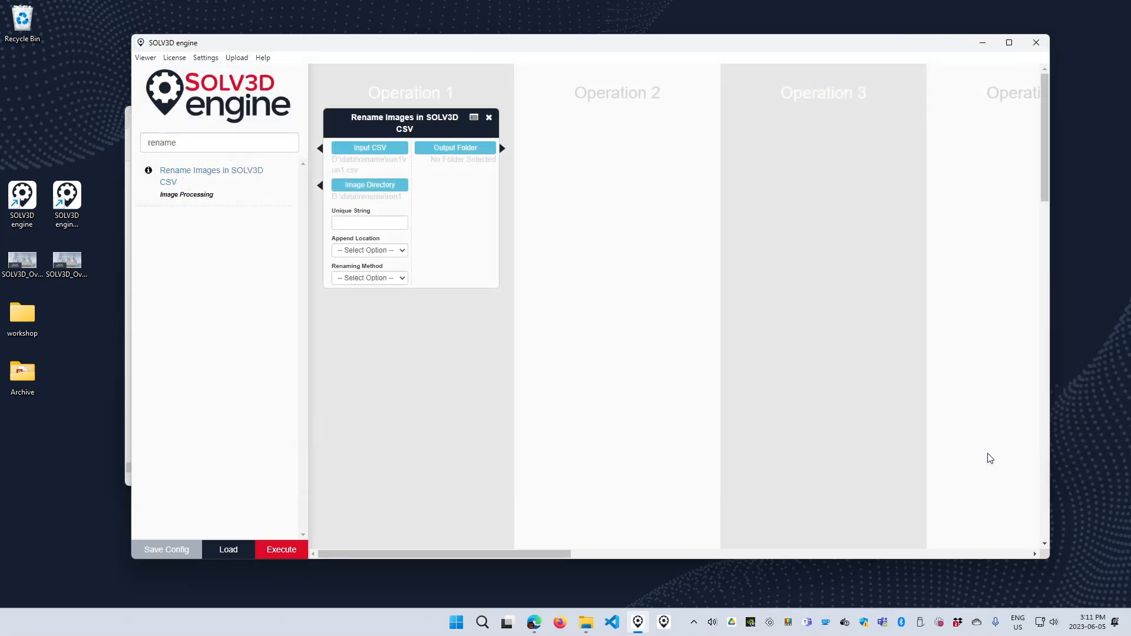
Configure the renaming with the unique string day1_, the append location Prefix, and the renaming method Rename
left_click(363, 224)
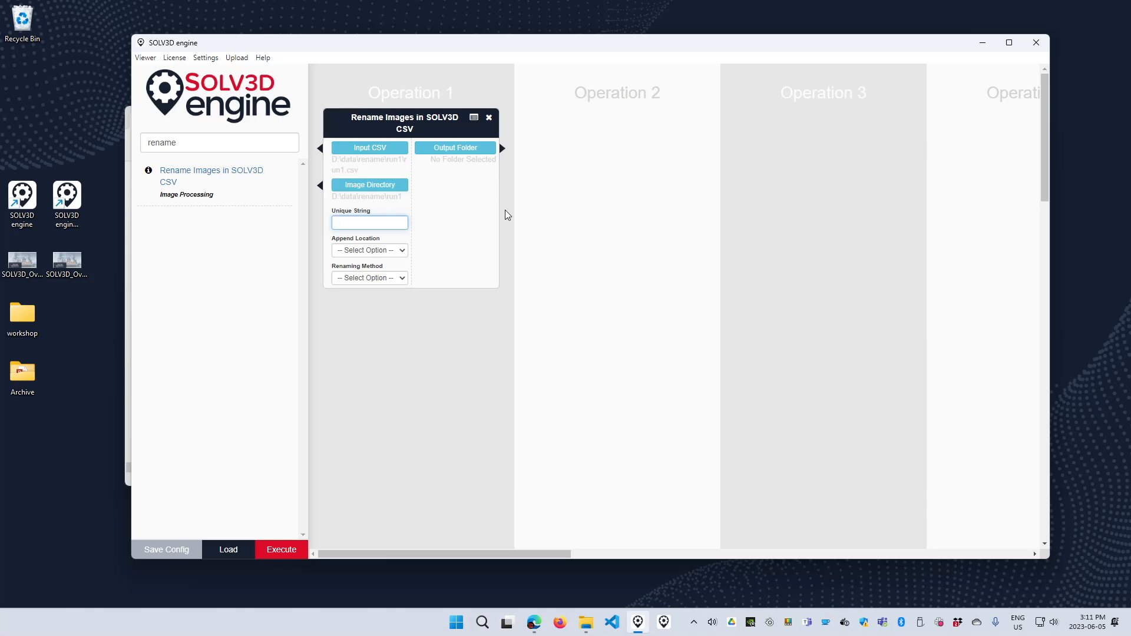
type("day1_")
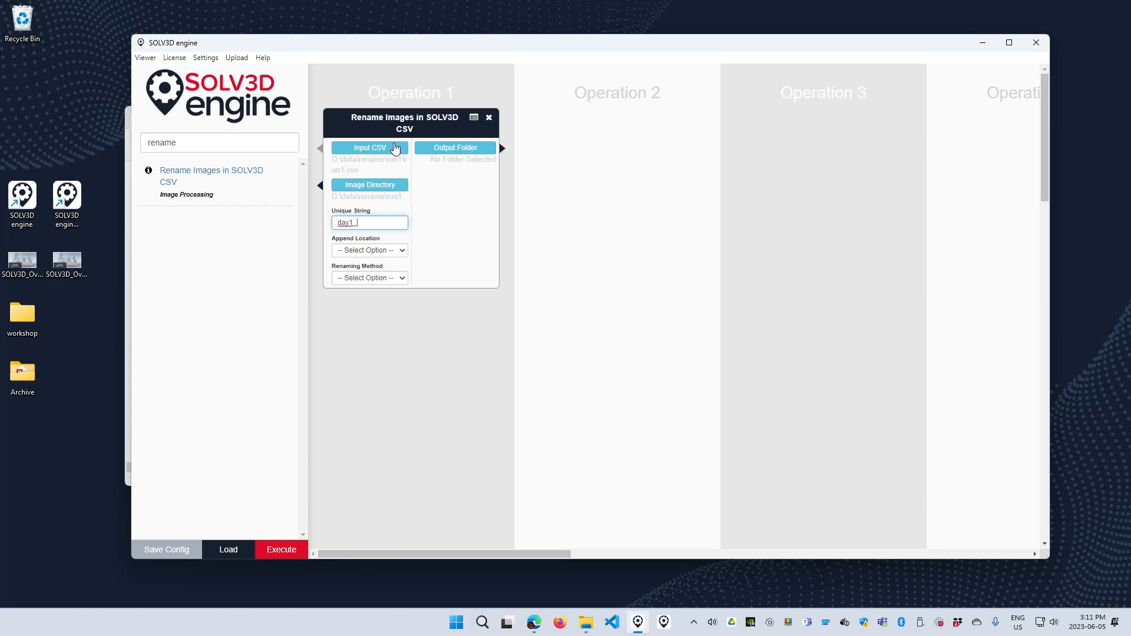
left_click(366, 252)
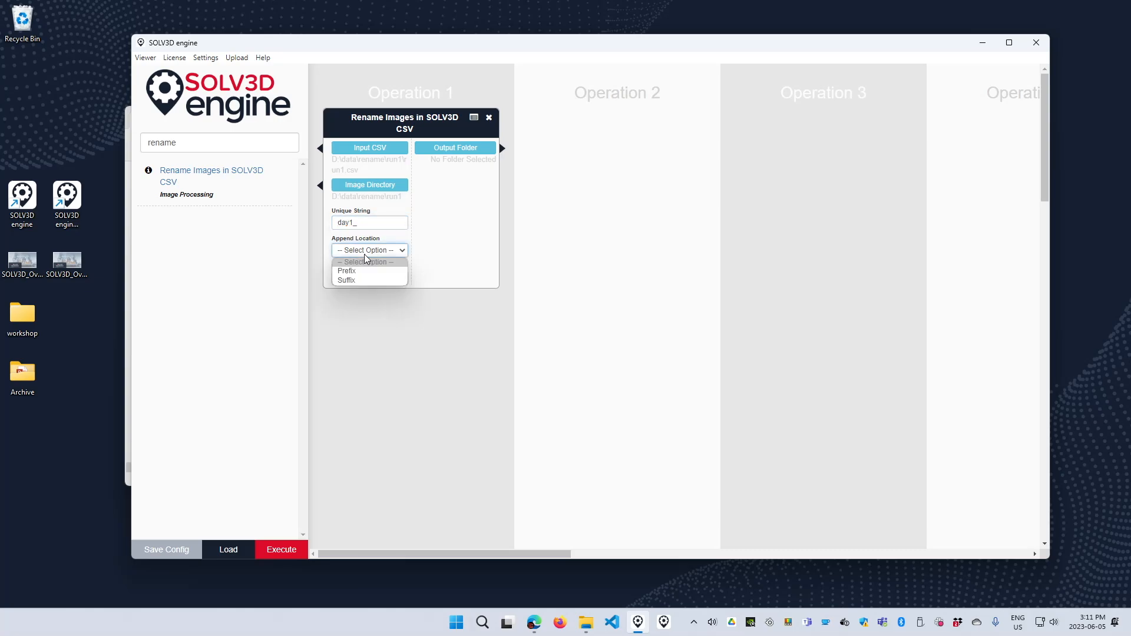
left_click(356, 271)
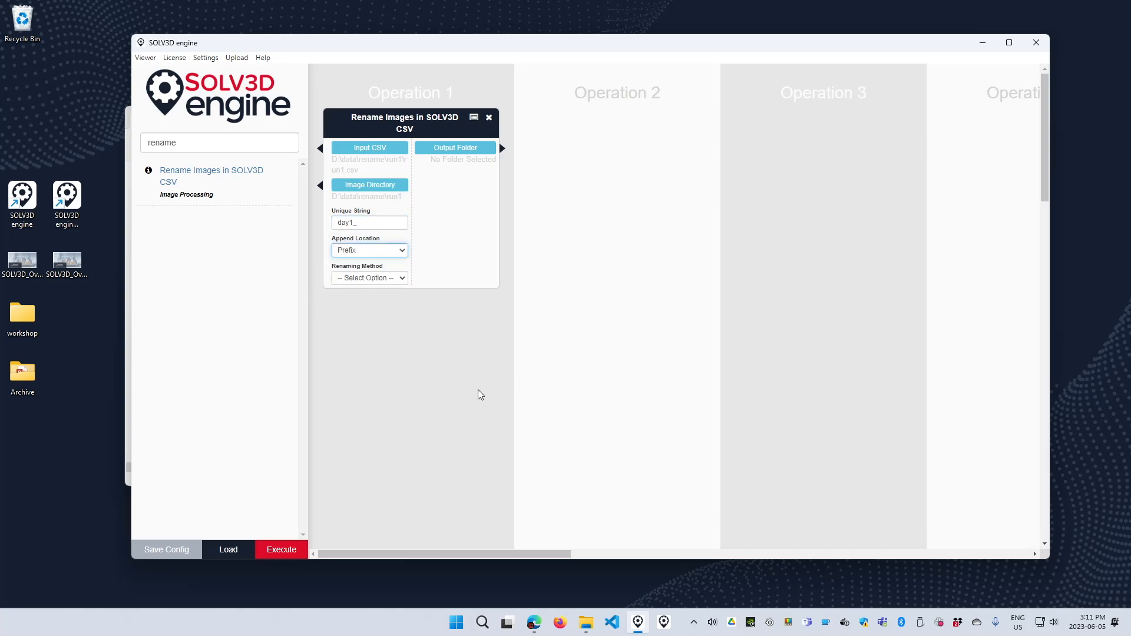
left_click(350, 279)
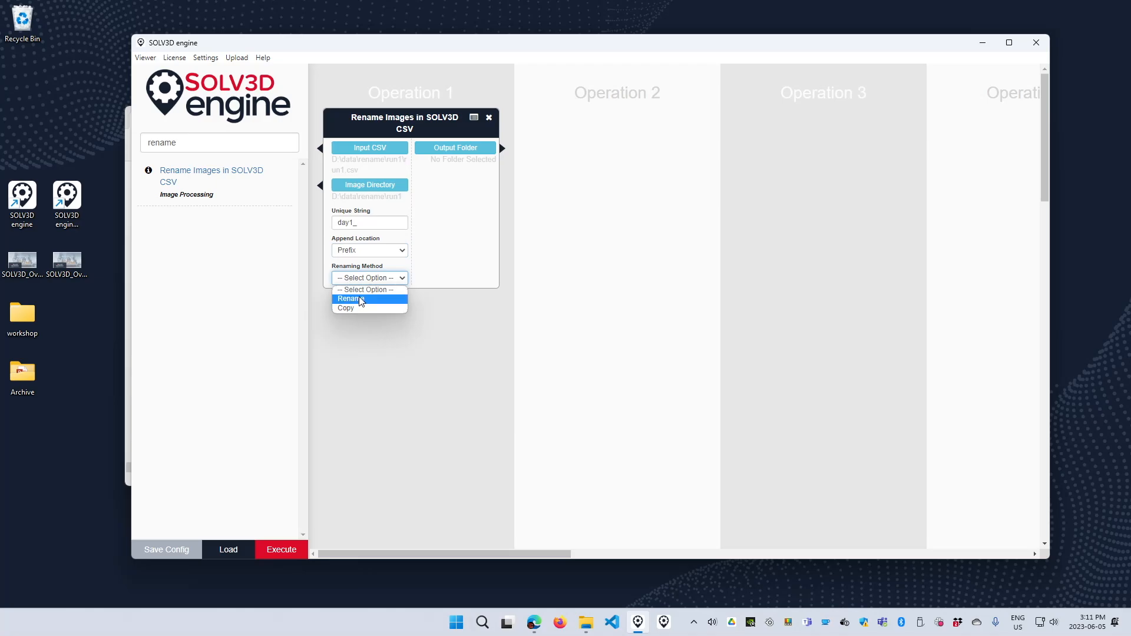
left_click(361, 299)
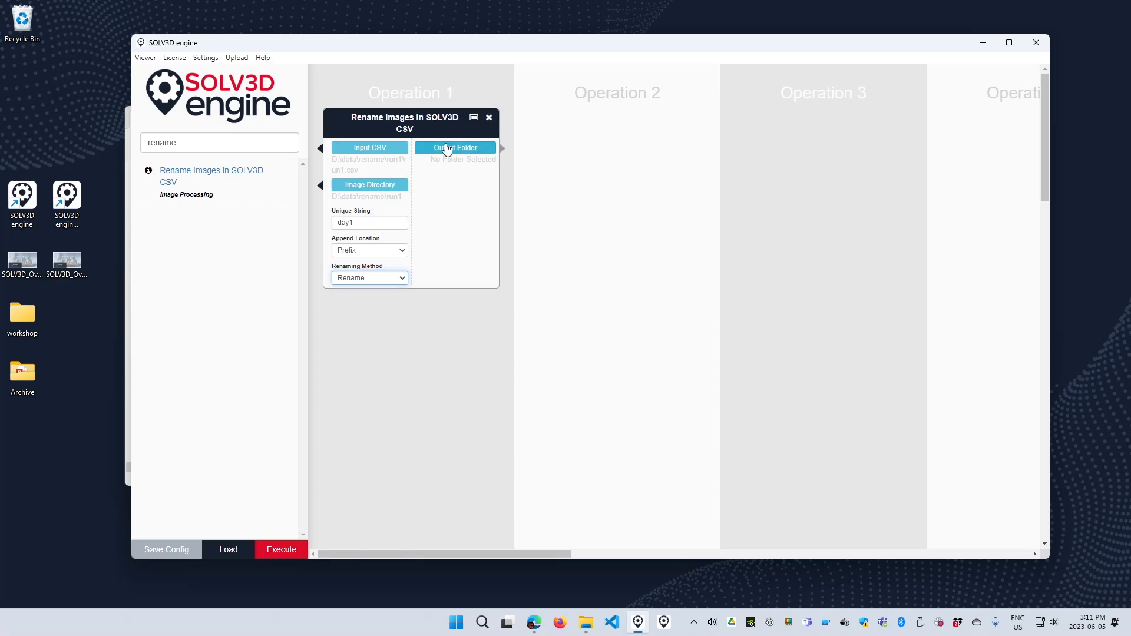
Set the output folder to D:\data\rename\run1, then execute the operation and exit the finished process
left_click(457, 147)
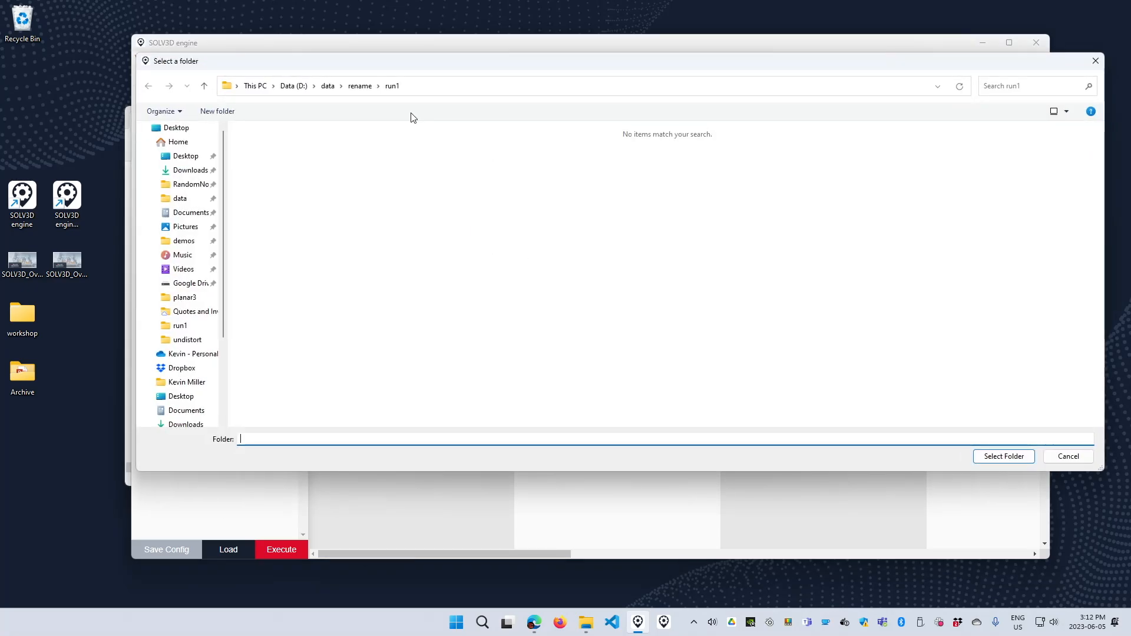
left_click(1001, 457)
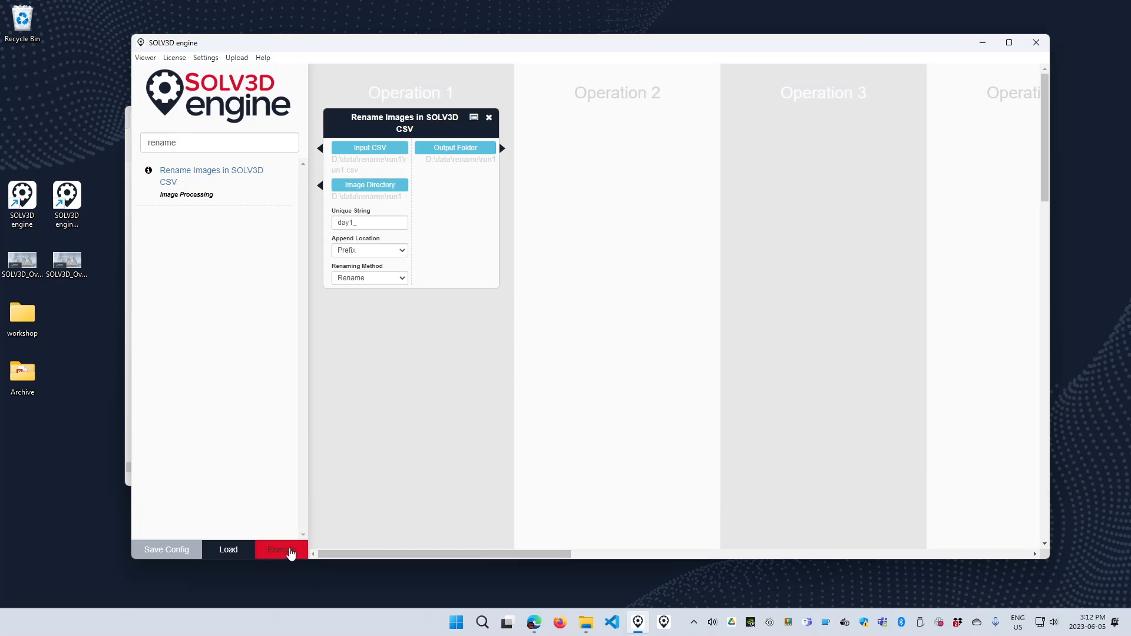
left_click(290, 552)
left_click(728, 188)
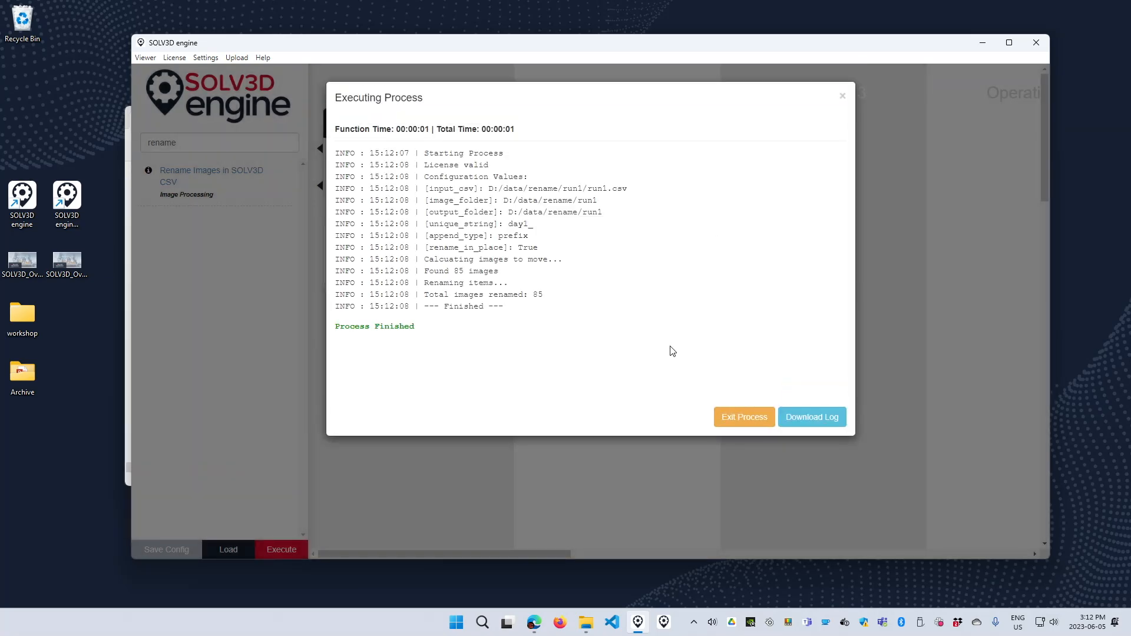
left_click(732, 421)
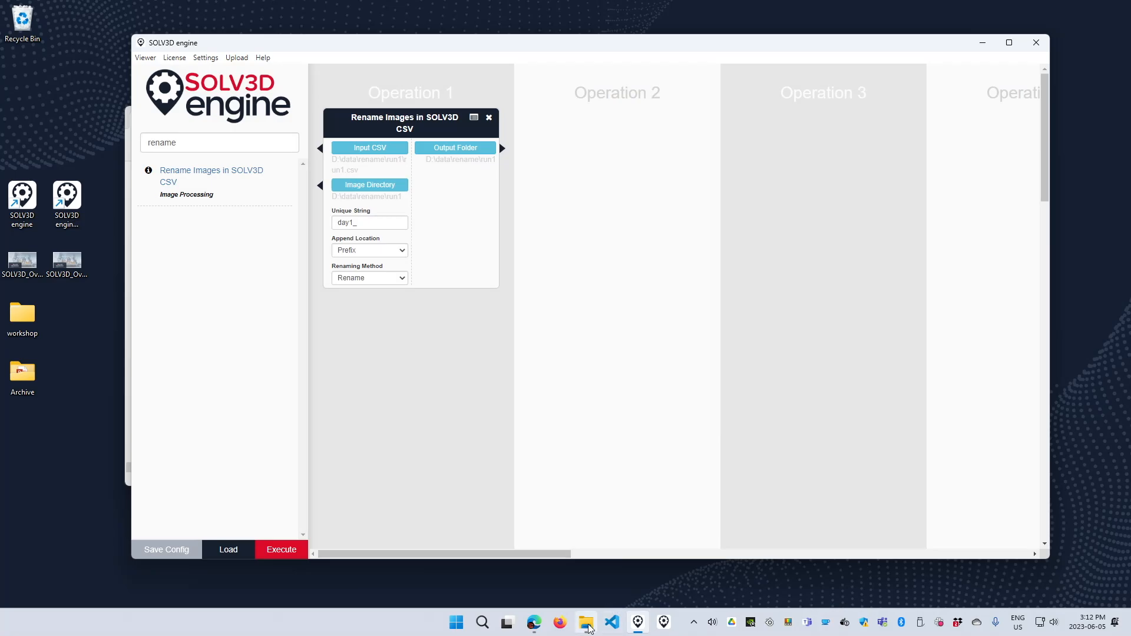
Switch to File Explorer and check the image and CSV file names in the run1 folder
left_click(588, 623)
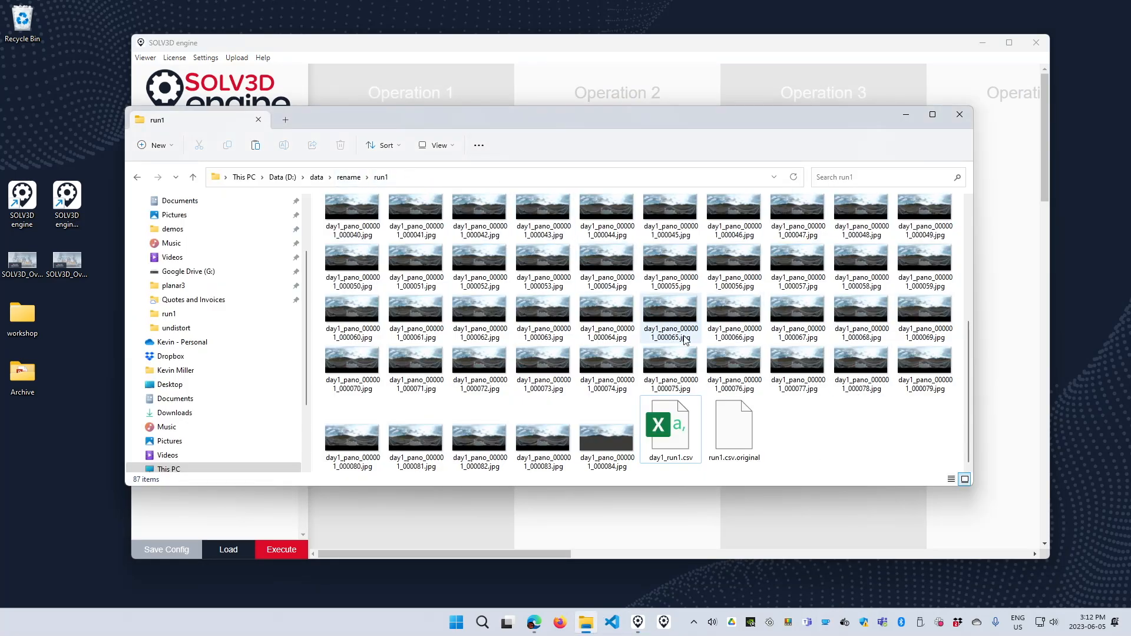
left_click_drag(967, 398, 968, 280)
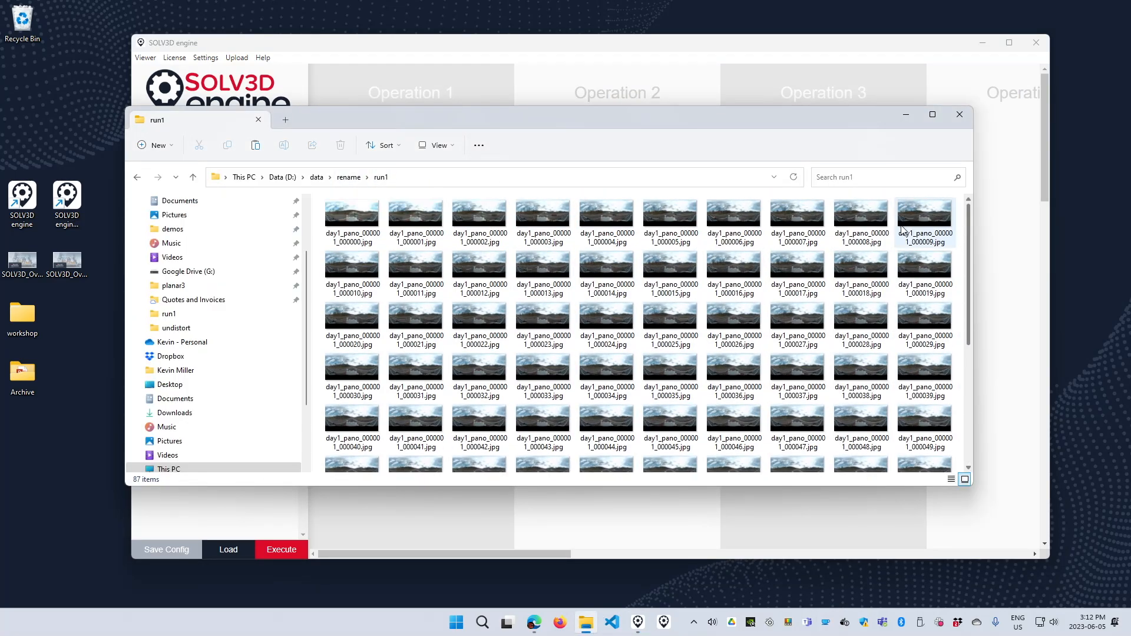
Check the renamed images and the two CSV files in the run1 folder, and open day1_run1.csv in Excel
mouse_move(346, 243)
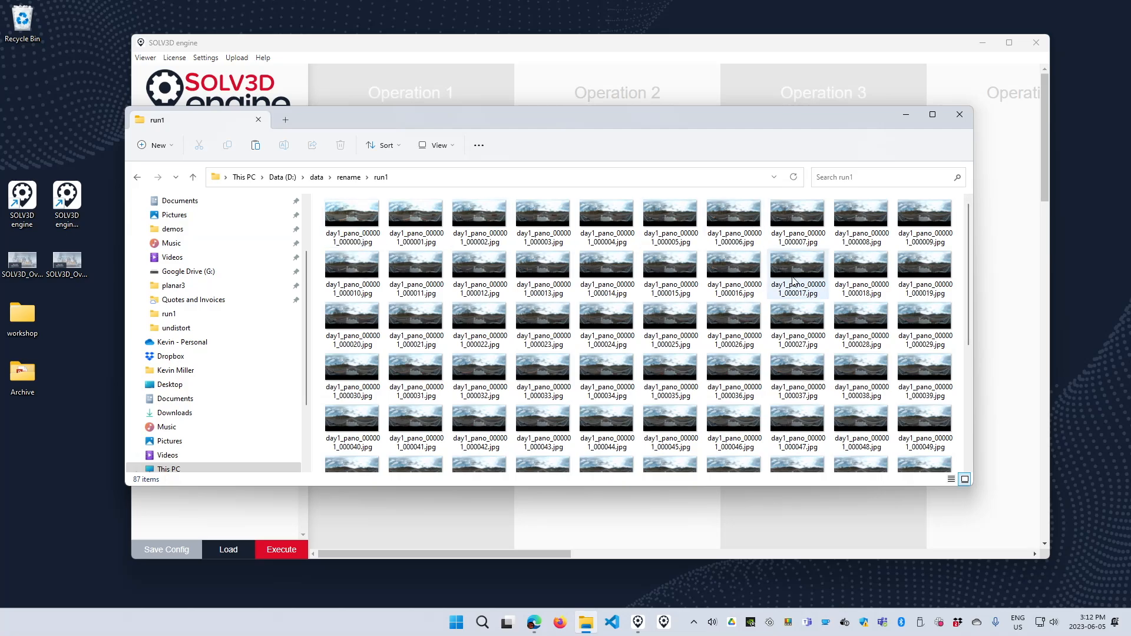
left_click_drag(966, 225, 969, 342)
left_click(677, 427)
left_click(751, 443)
left_click(668, 436)
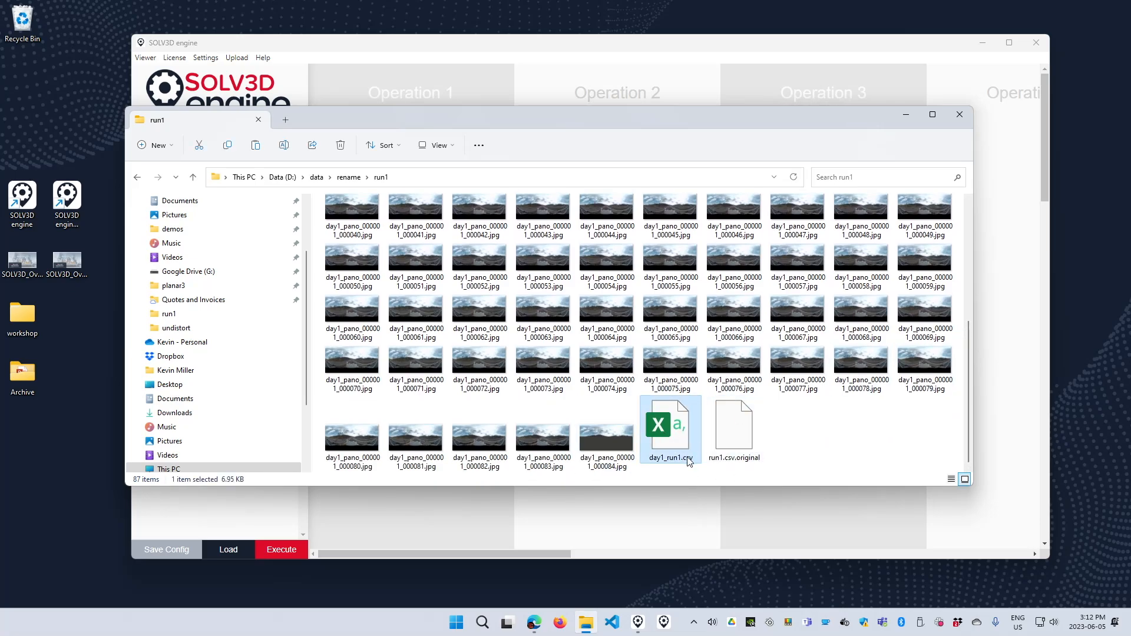
double_click(667, 428)
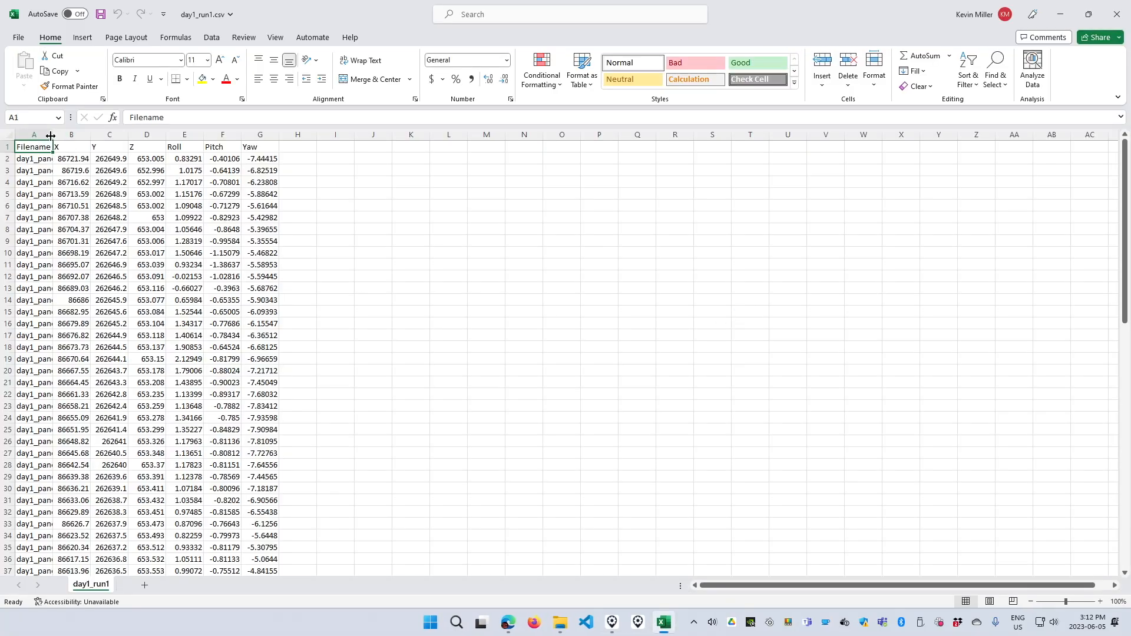
Widen the Filename column to read the full image names, then close day1_run1.csv and clear the file selection in the run1 folder
left_click_drag(54, 136, 54, 136)
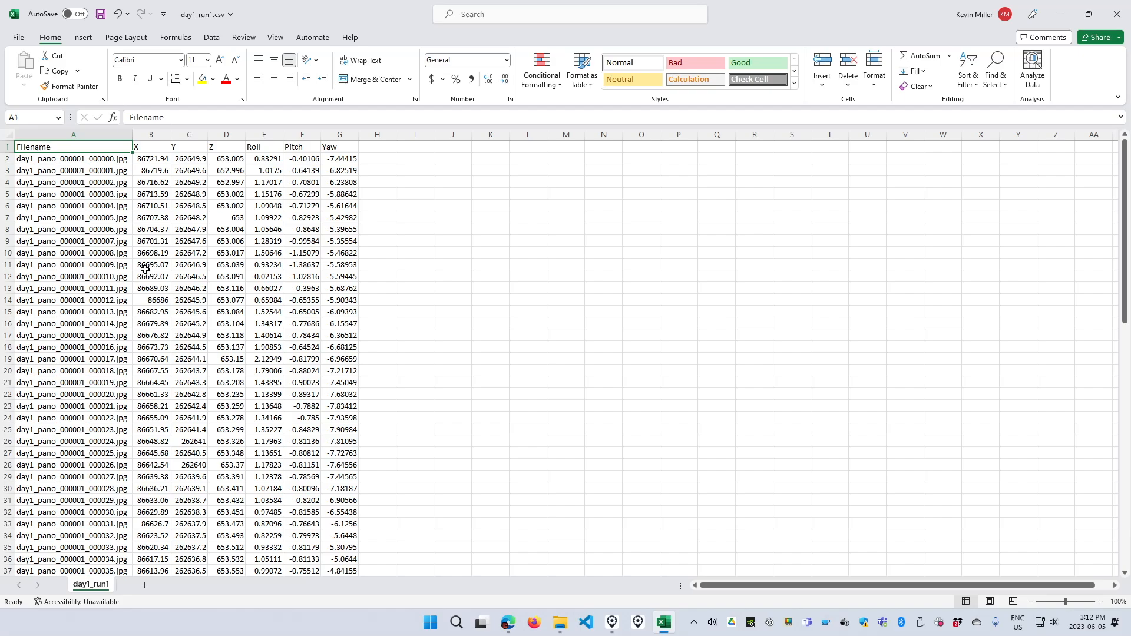
left_click(1121, 22)
left_click(579, 325)
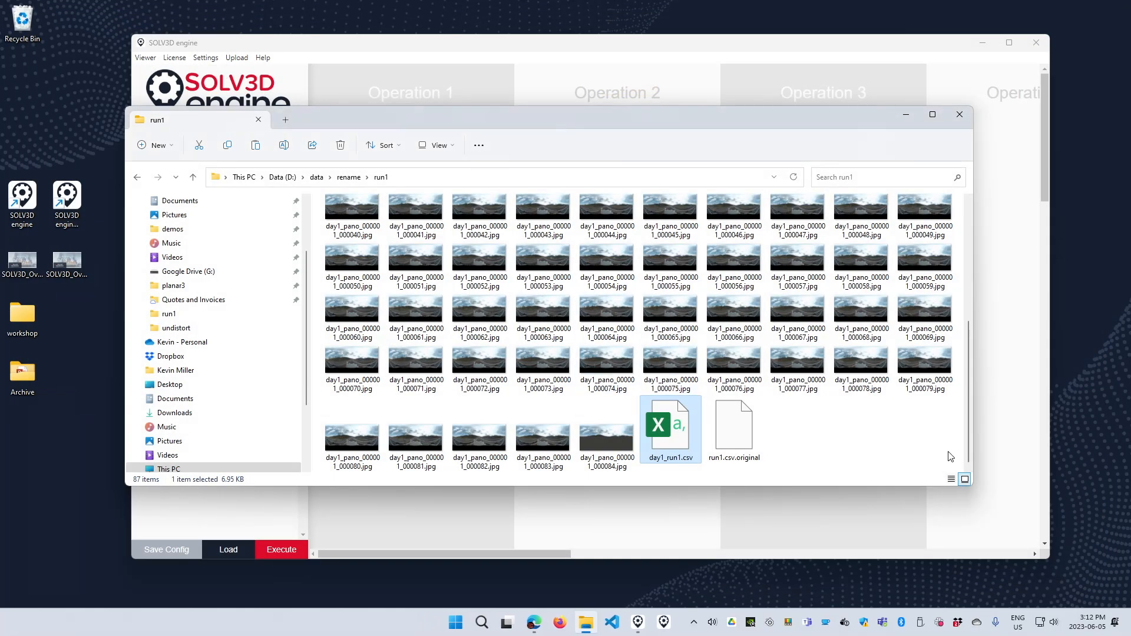
left_click(859, 429)
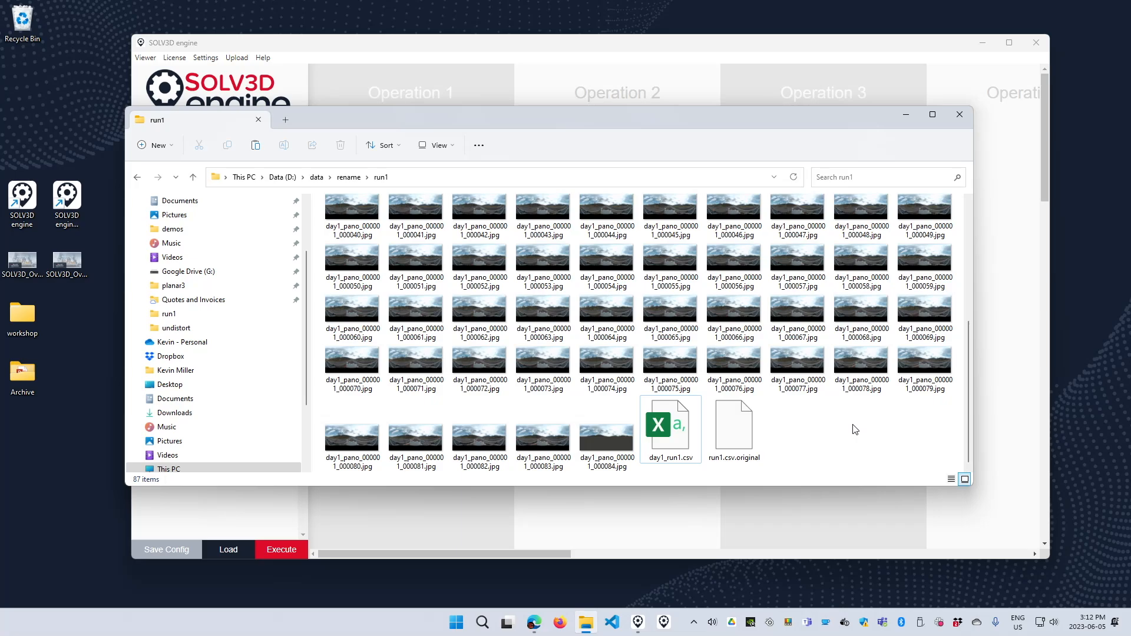